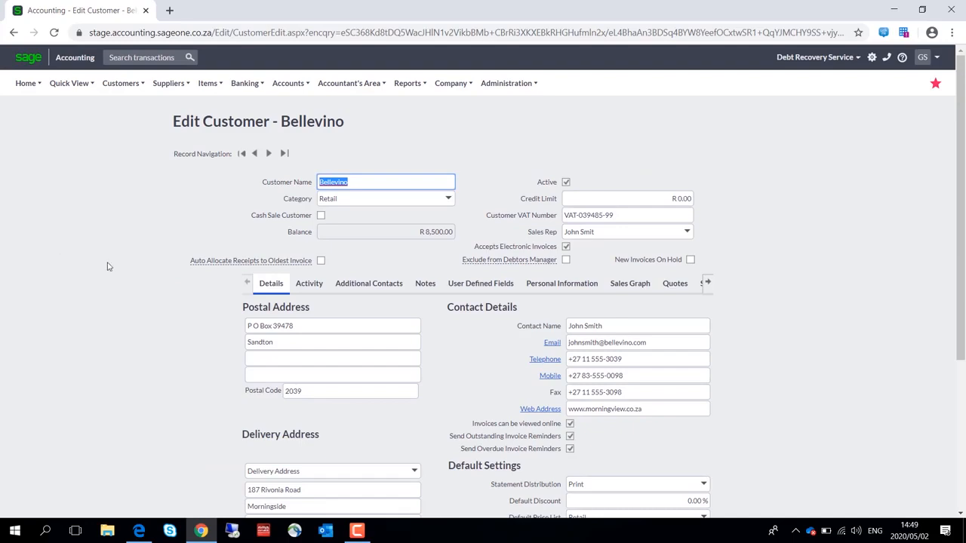
# Examine the Exclude from Debtors Manager, New Invoices On Hold and invoice reminder options on the Bellevino customer record
pyautogui.moveTo(954, 311); pyautogui.dragTo(963, 339)
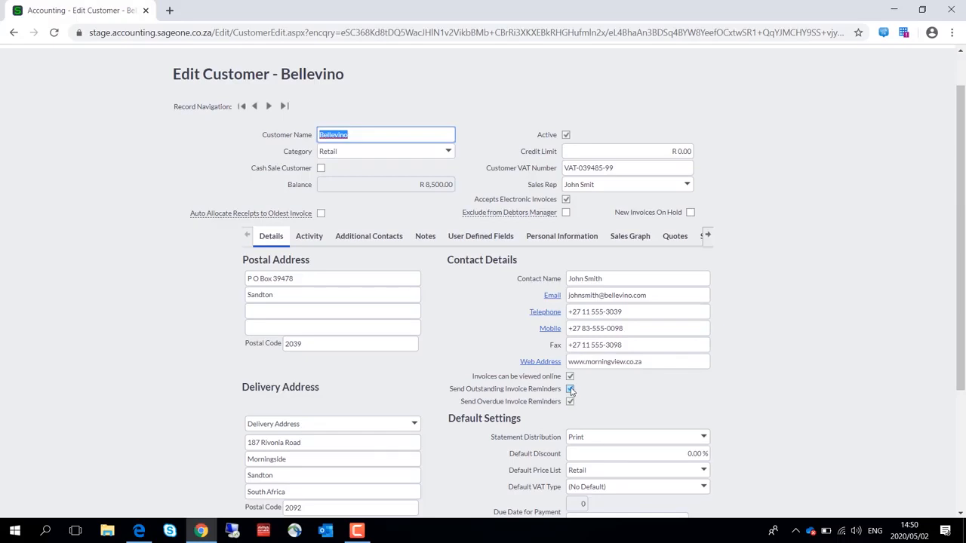
pyautogui.click(566, 212)
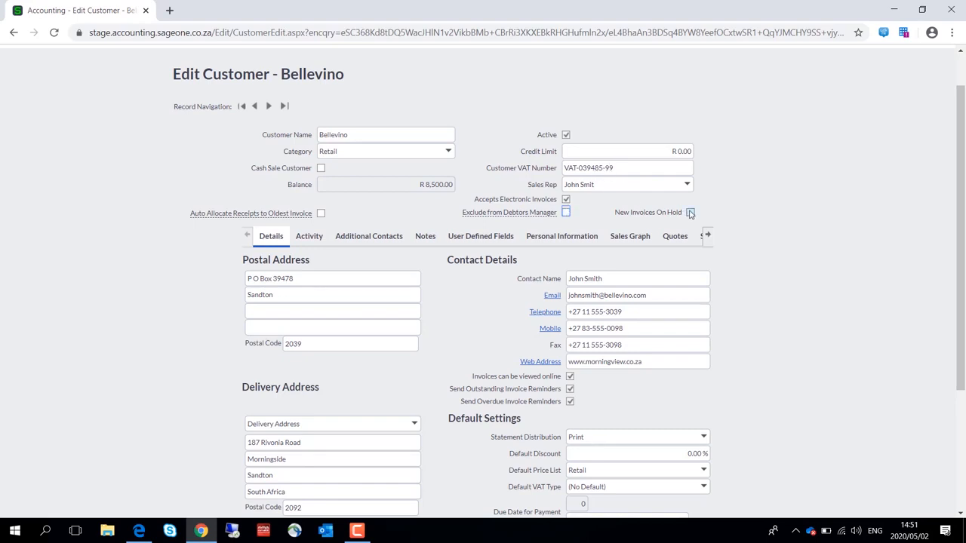
pyautogui.click(690, 213)
# View Bellevino's additional contacts, including their outstanding and overdue invoice columns
pyautogui.click(375, 239)
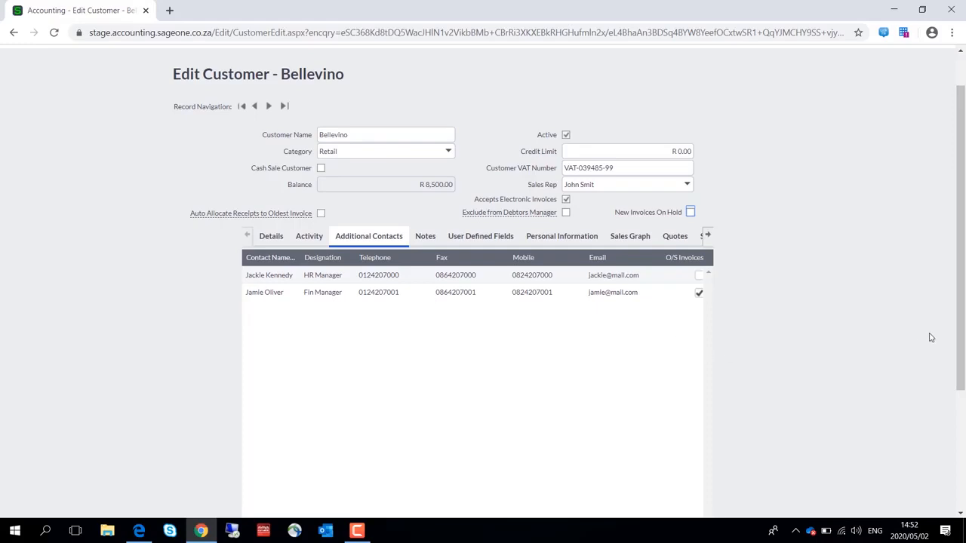
pyautogui.scroll(-2, 961, 339)
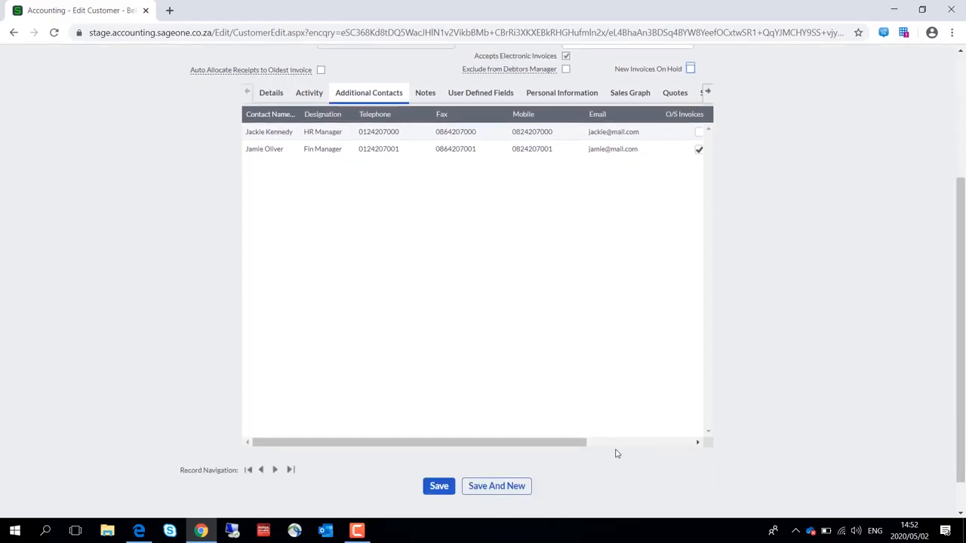
pyautogui.moveTo(555, 445); pyautogui.dragTo(690, 426)
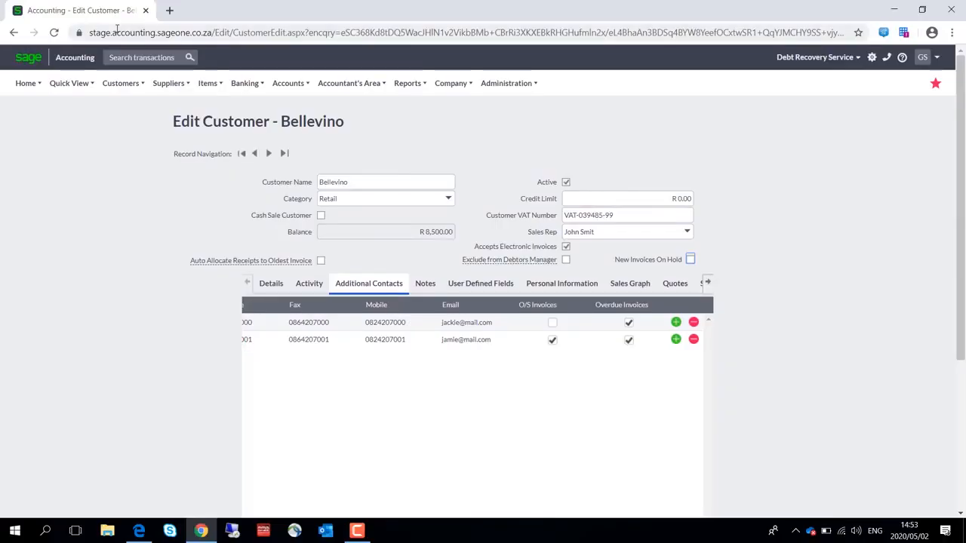
# Open the Debtors Manager's outstanding invoice action codes and display the actions available for the CCA code
pyautogui.click(121, 83)
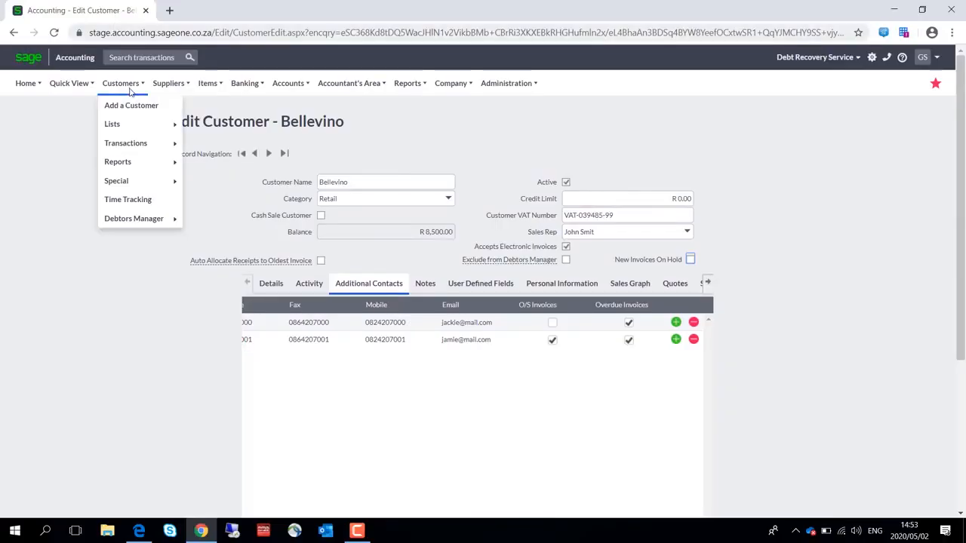
pyautogui.moveTo(158, 220)
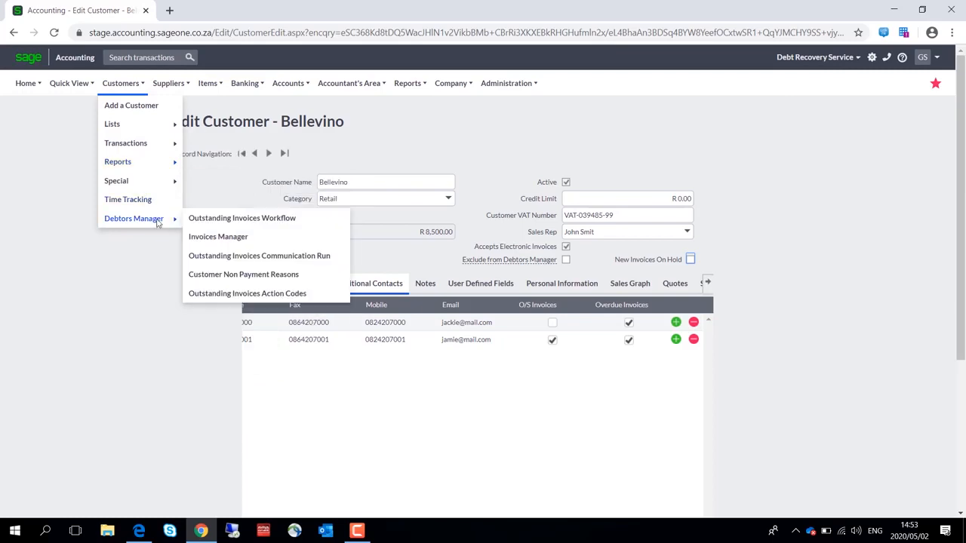
pyautogui.click(248, 294)
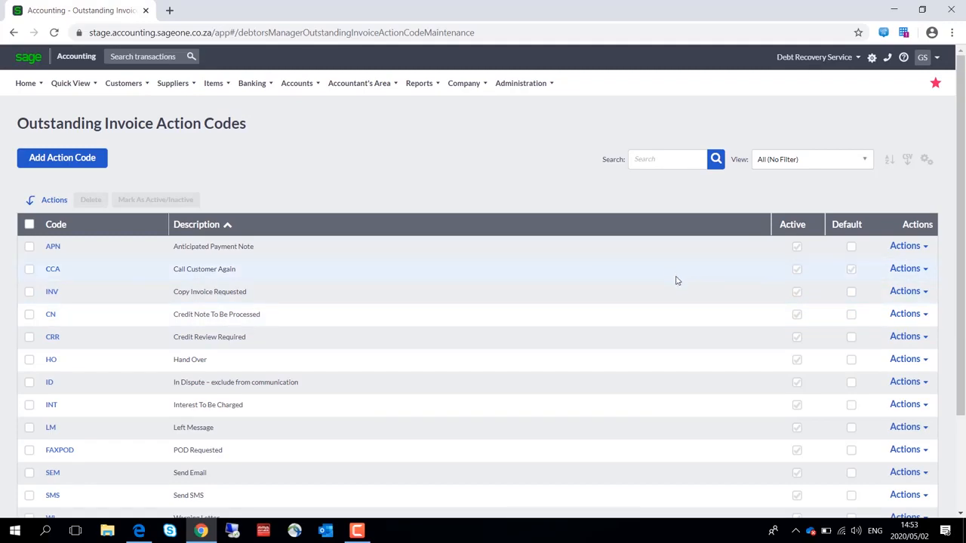
pyautogui.click(851, 269)
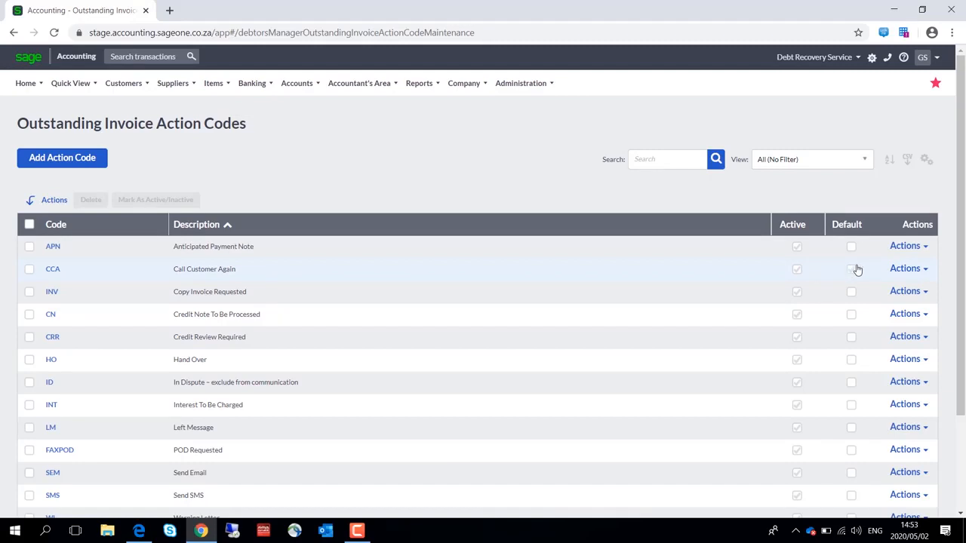
pyautogui.click(927, 272)
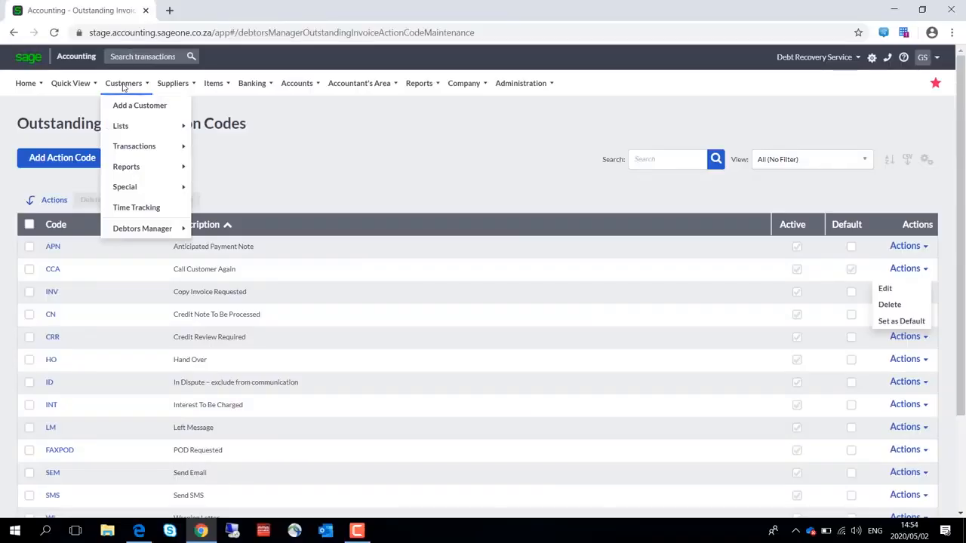
# View the list of customer non payment reasons in the Debtors Manager
pyautogui.moveTo(142, 226)
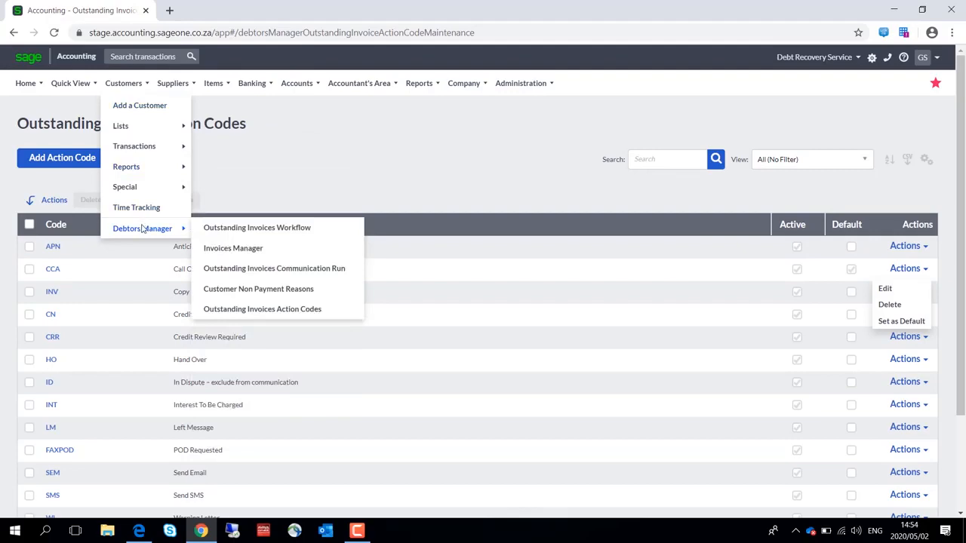
pyautogui.click(244, 290)
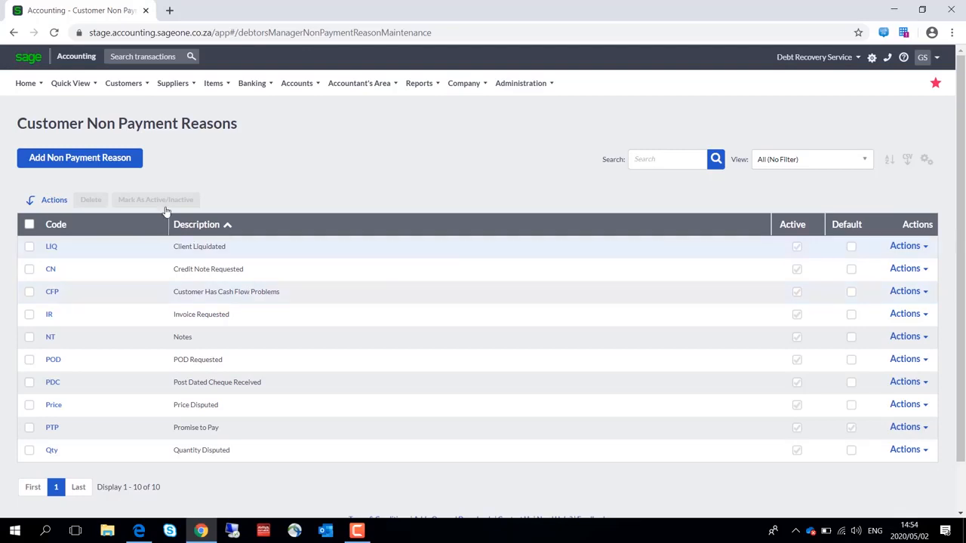
# From the customer tax invoices, start a new action for Vido's overdue invoice, noting that the contact promised to pay the full amount tomorrow
pyautogui.click(125, 84)
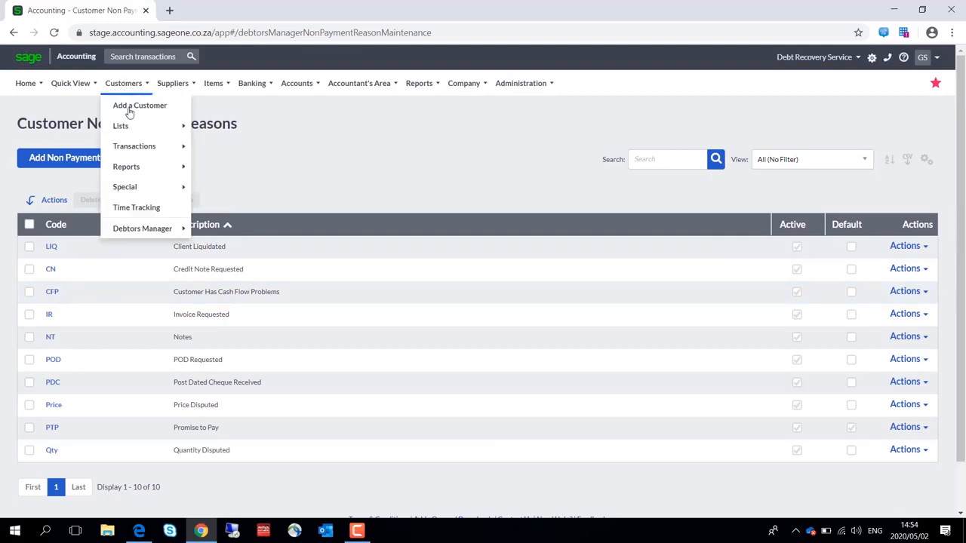
pyautogui.moveTo(152, 153)
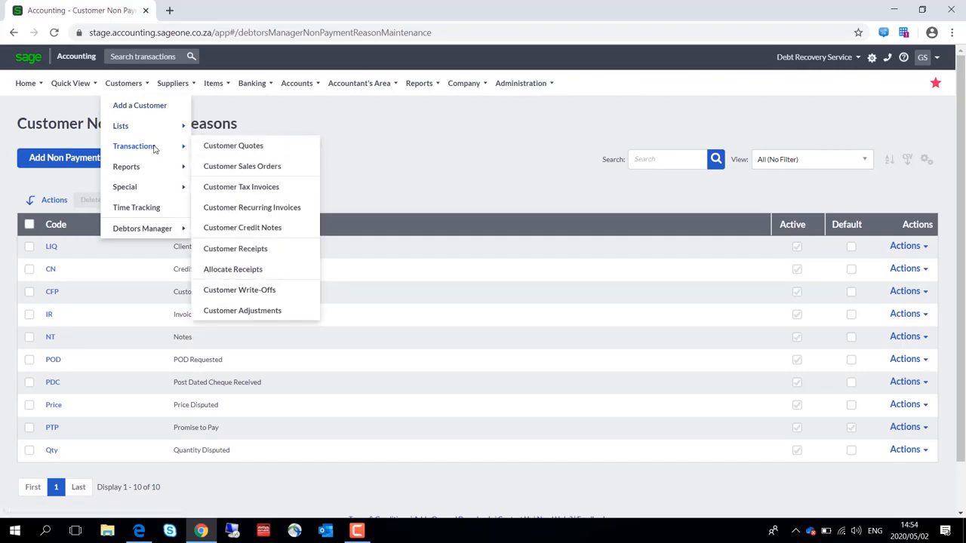
pyautogui.click(238, 189)
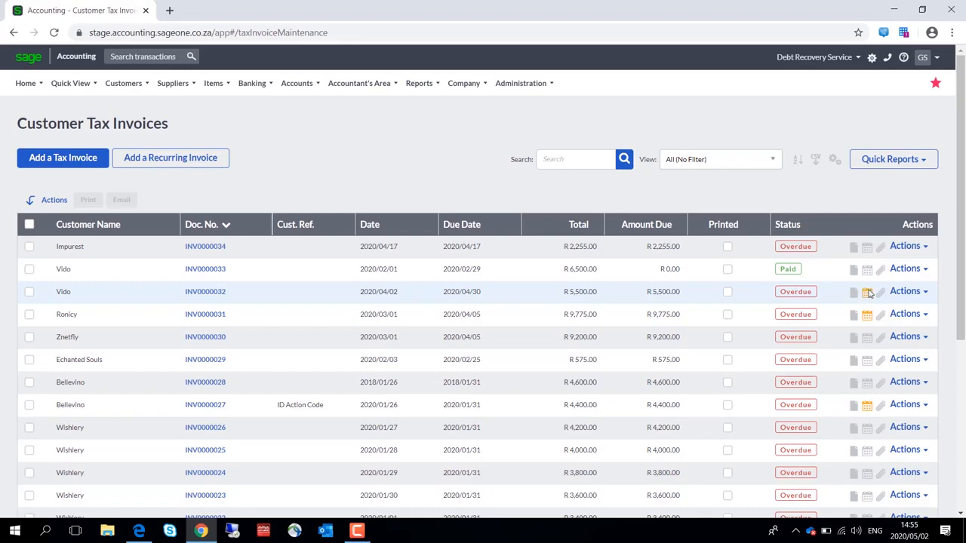
pyautogui.click(868, 293)
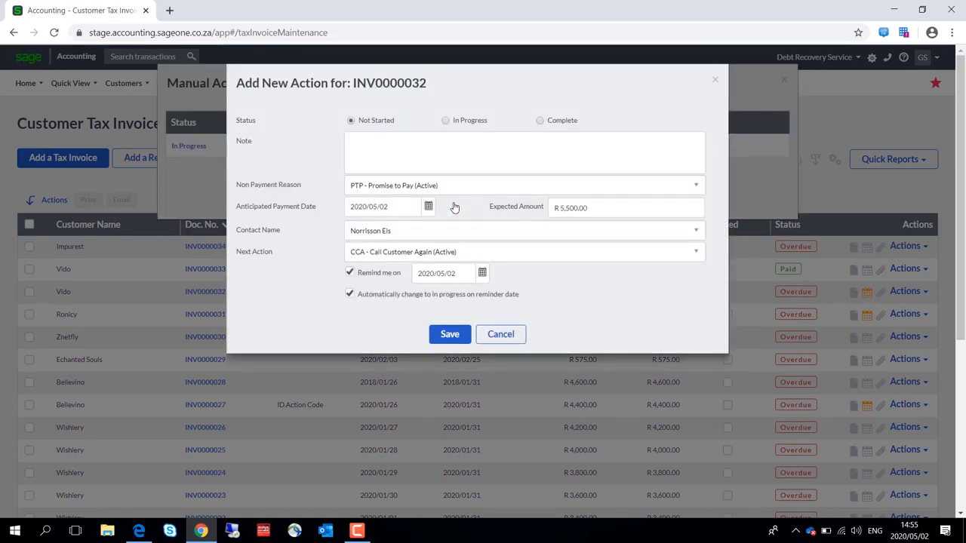
pyautogui.click(376, 144)
pyautogui.write('I spoke to Norisson and')
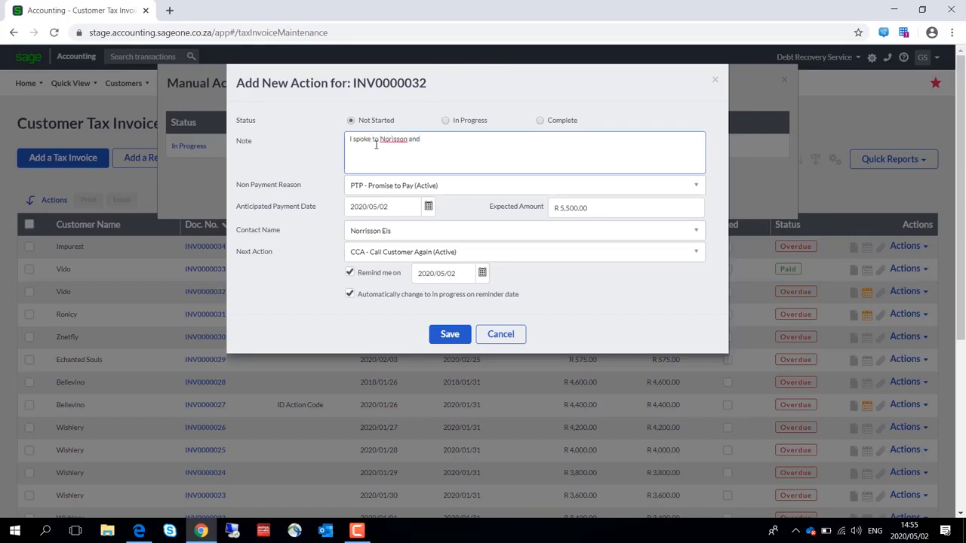
pyautogui.write(' he promised to pay the full mmount tomorrow.')
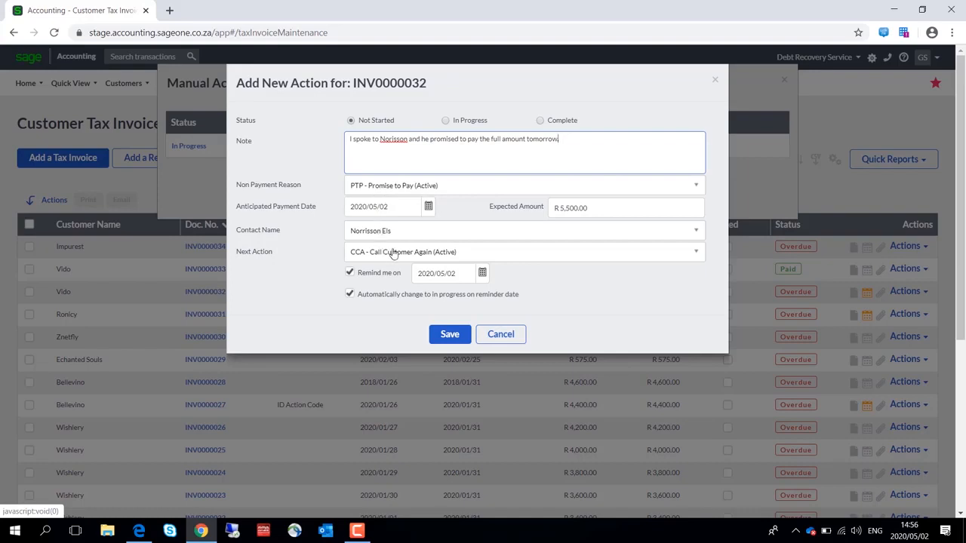
# Set the next action to APN - Anticipated Payment Note and save the invoice action
pyautogui.click(447, 257)
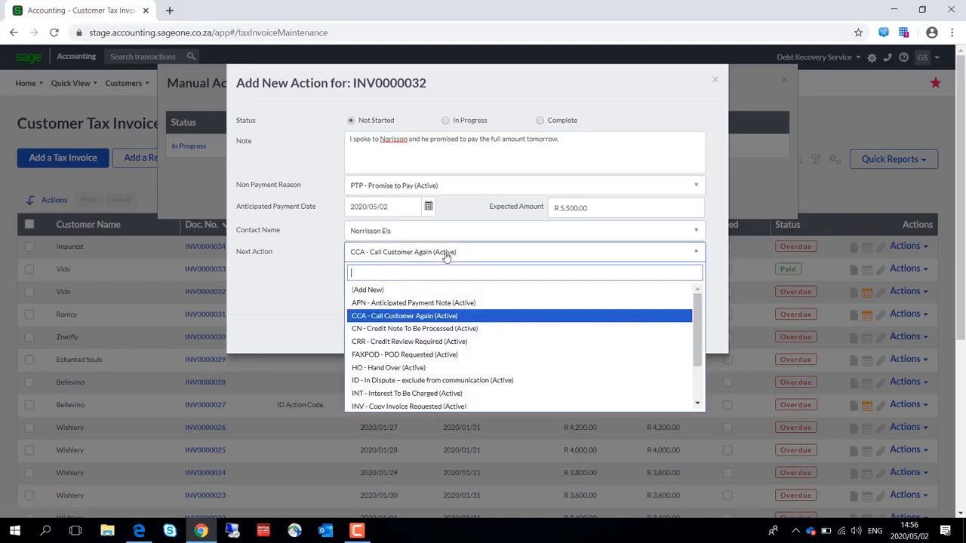
pyautogui.click(431, 306)
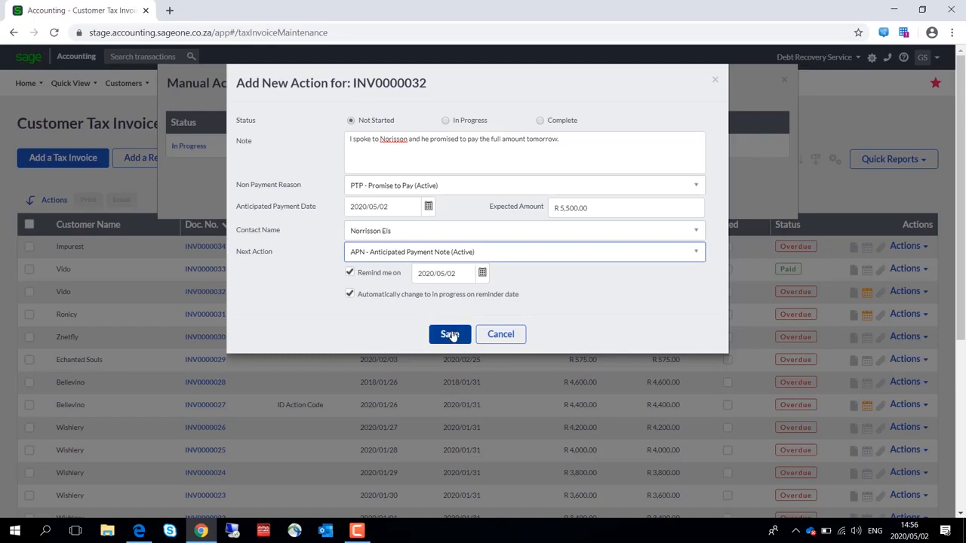
pyautogui.click(450, 335)
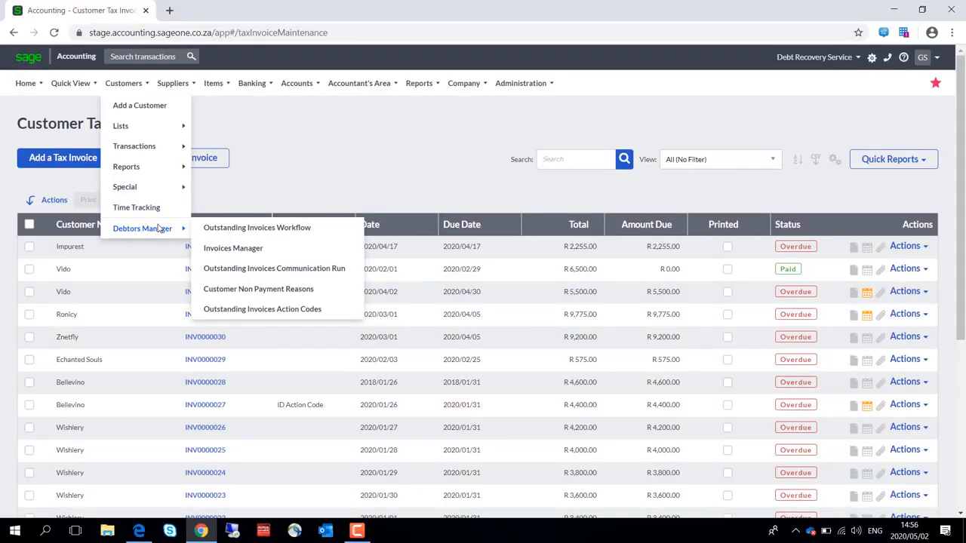
# In the Outstanding Invoices Workflow, add an interaction 3 days after the invoice is issued with Send Email enabled
pyautogui.click(211, 230)
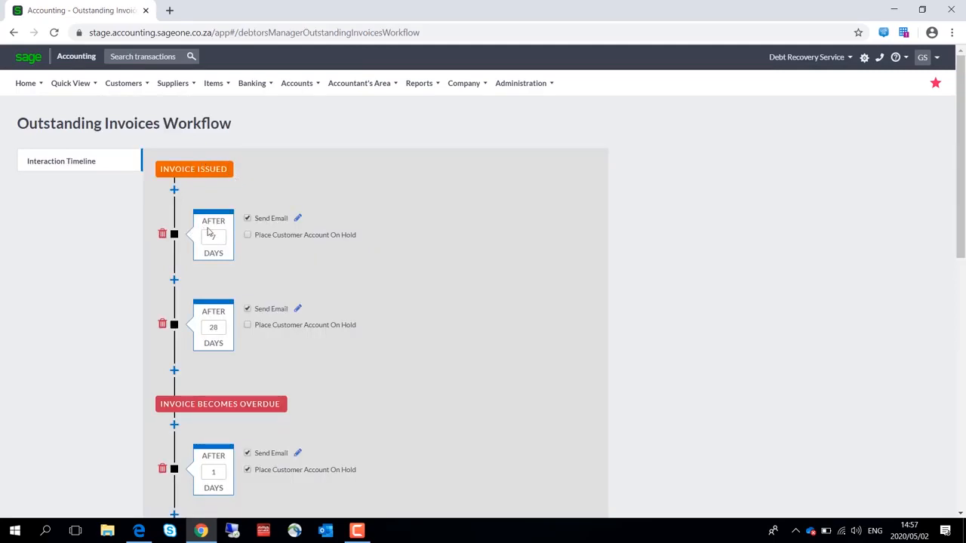
pyautogui.click(174, 191)
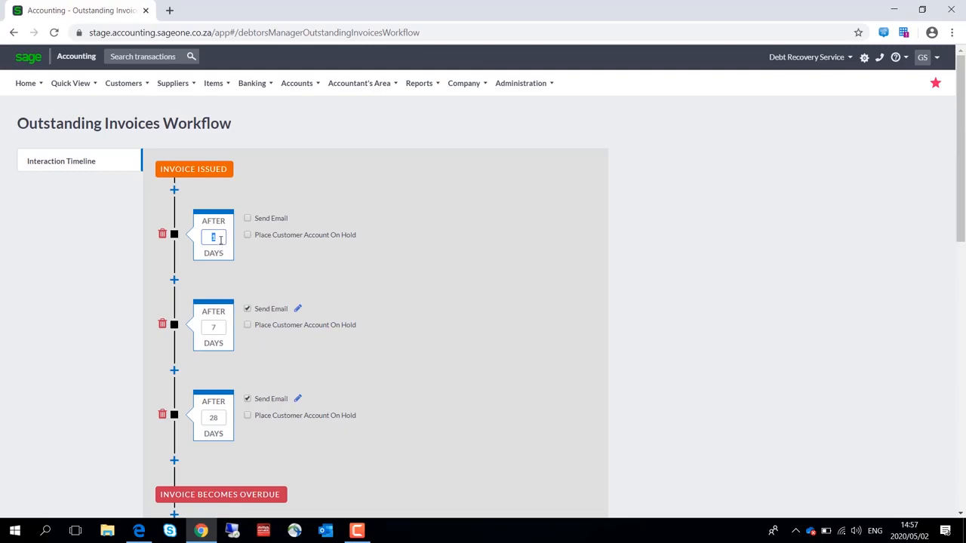
pyautogui.write('3')
pyautogui.click(247, 218)
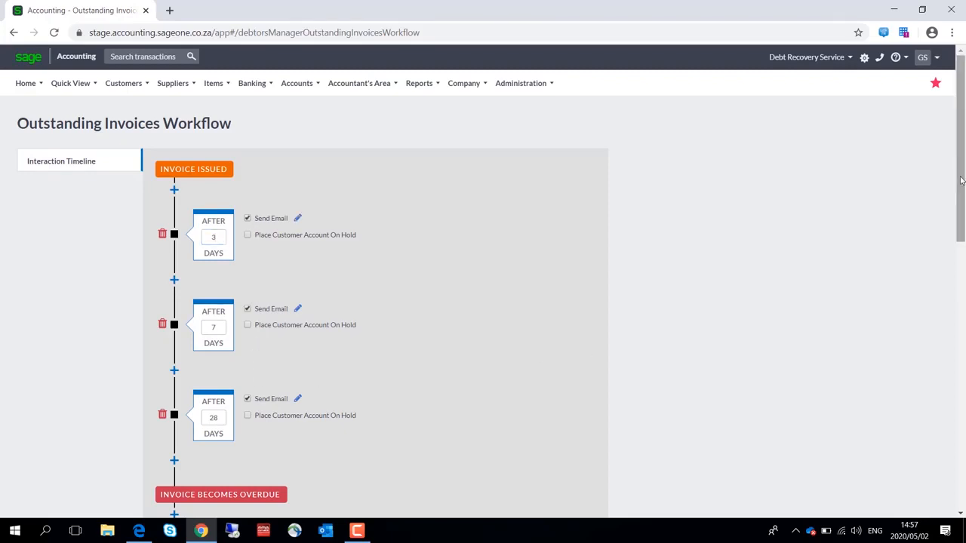
# Open the email template for 7 days after the invoice becomes overdue and examine its insertable placeholders
pyautogui.moveTo(961, 177); pyautogui.dragTo(963, 345)
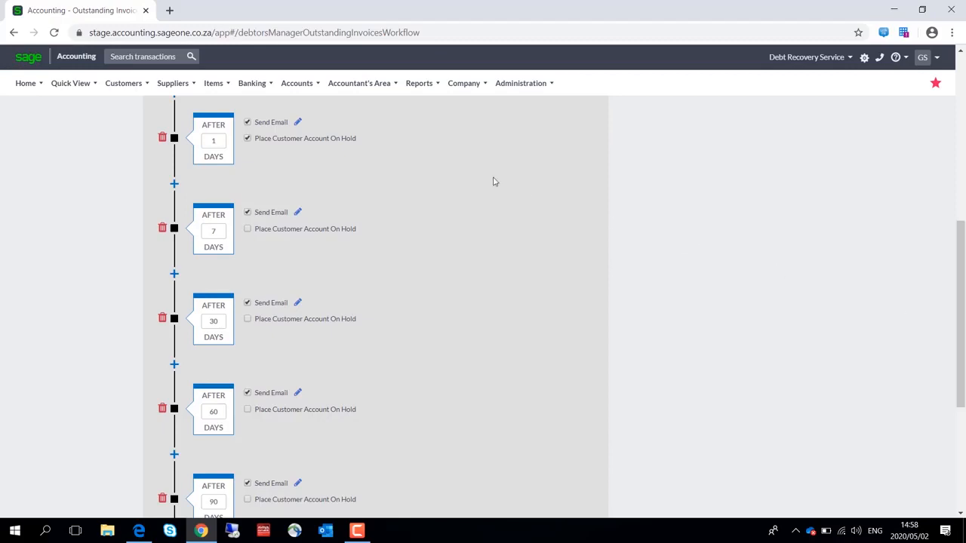
pyautogui.click(298, 213)
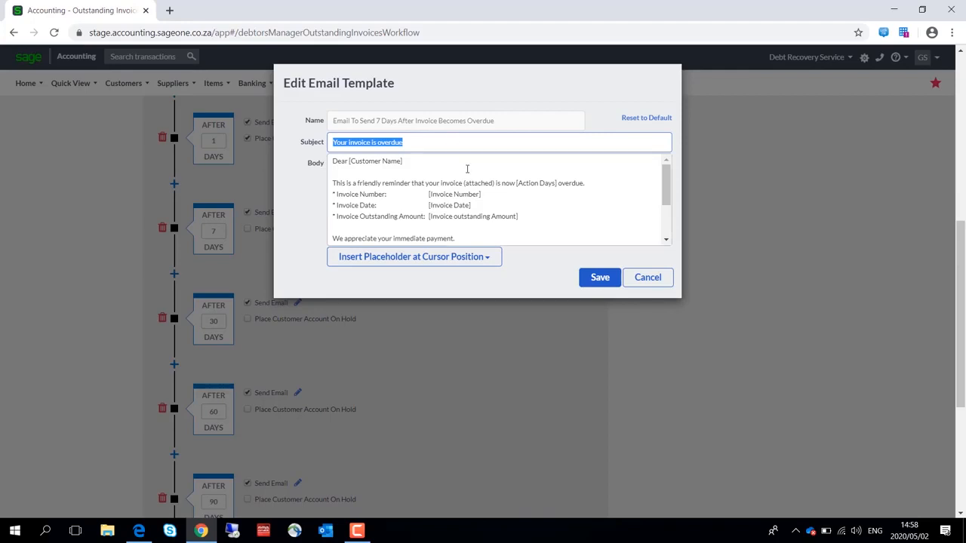
pyautogui.click(469, 258)
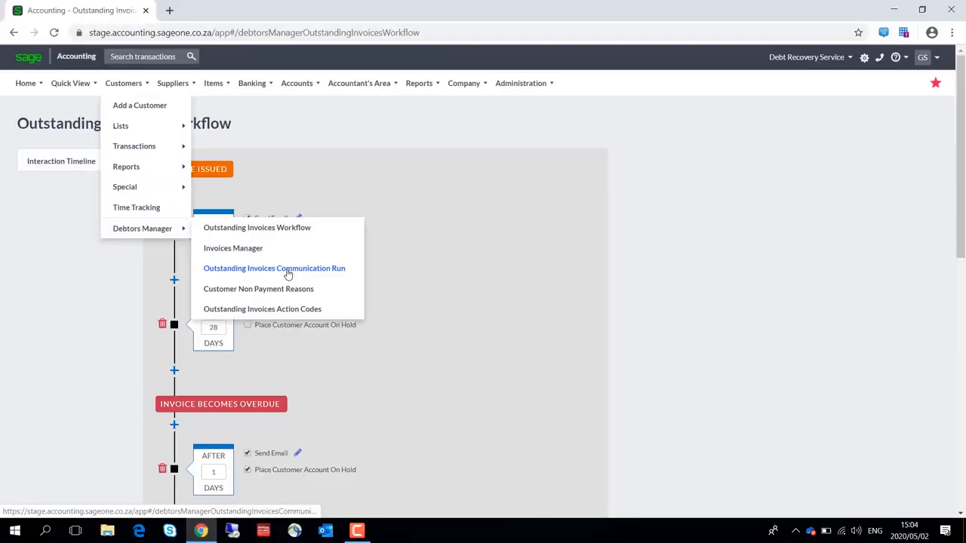
# Preview an Outstanding Invoices Communication Run for workflow actions reached since 2020/04/10
pyautogui.click(287, 275)
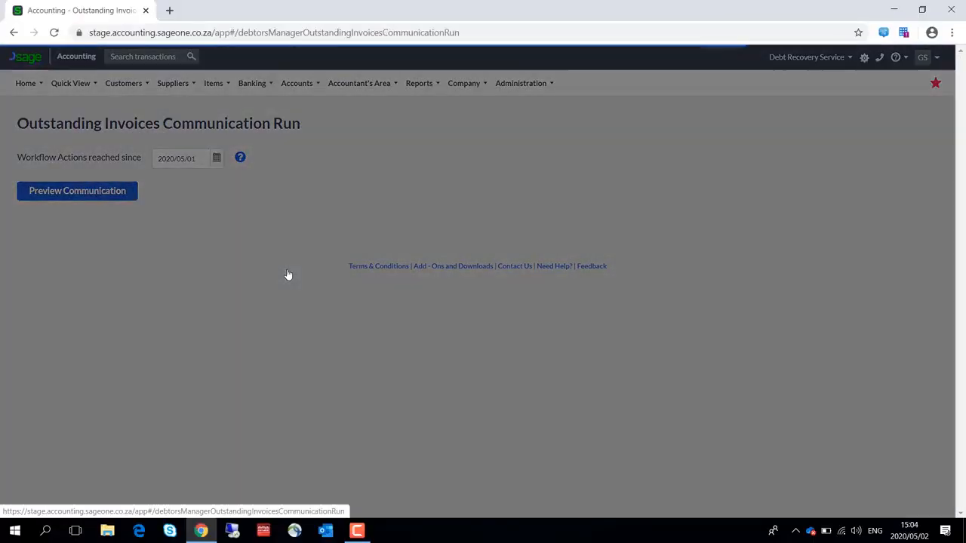
pyautogui.click(217, 160)
pyautogui.scroll(1, 241, 204)
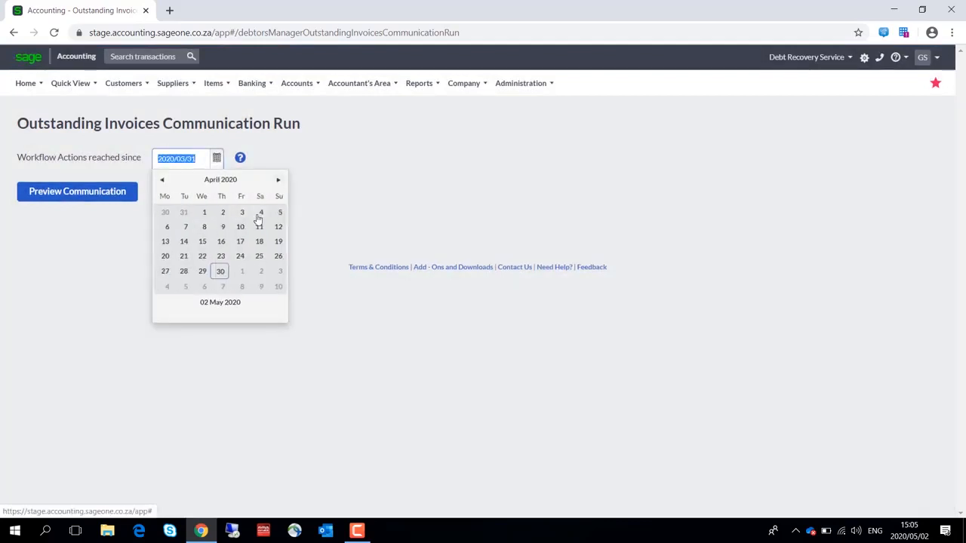
pyautogui.click(240, 228)
pyautogui.click(78, 191)
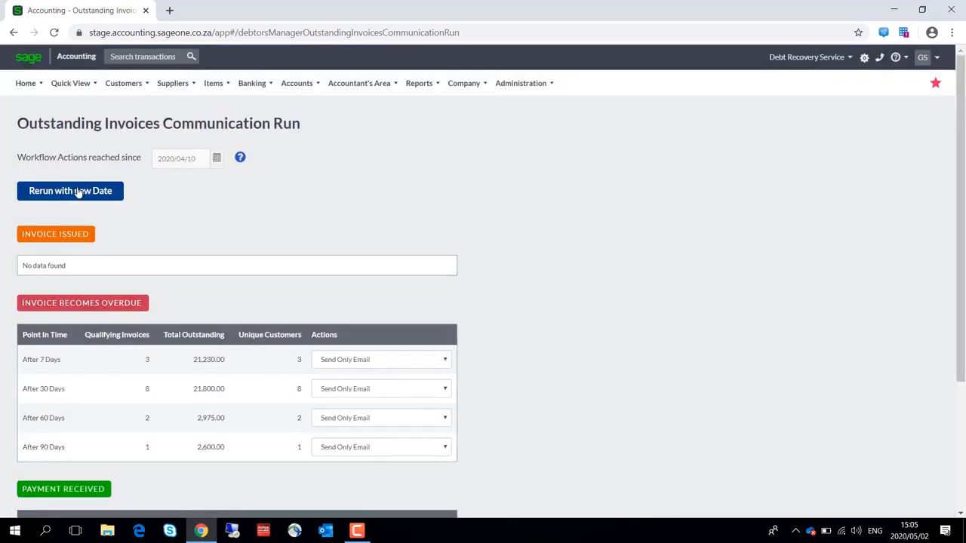
# Examine the communication run preview, including the actions offered for invoices 7 days overdue and the payment received section
pyautogui.scroll(-1, 78, 192)
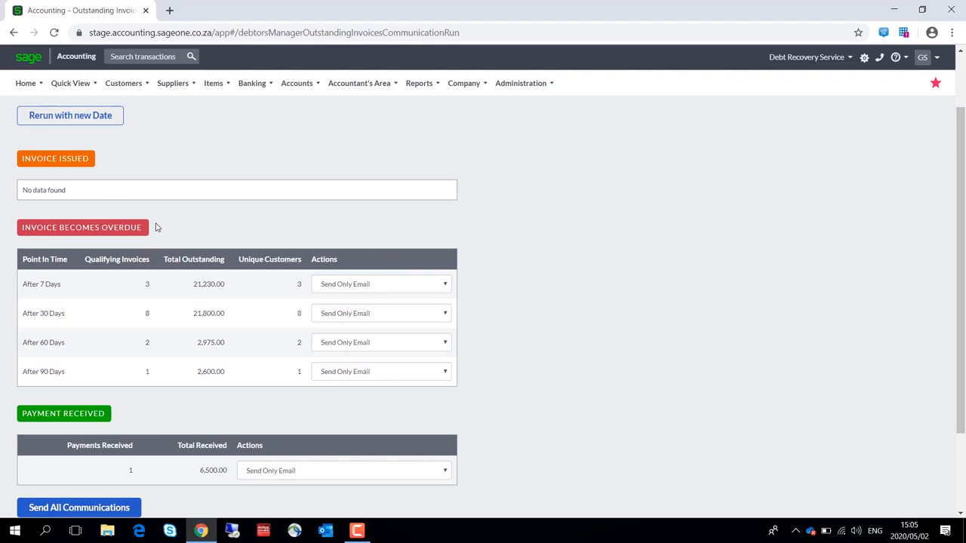
pyautogui.click(441, 287)
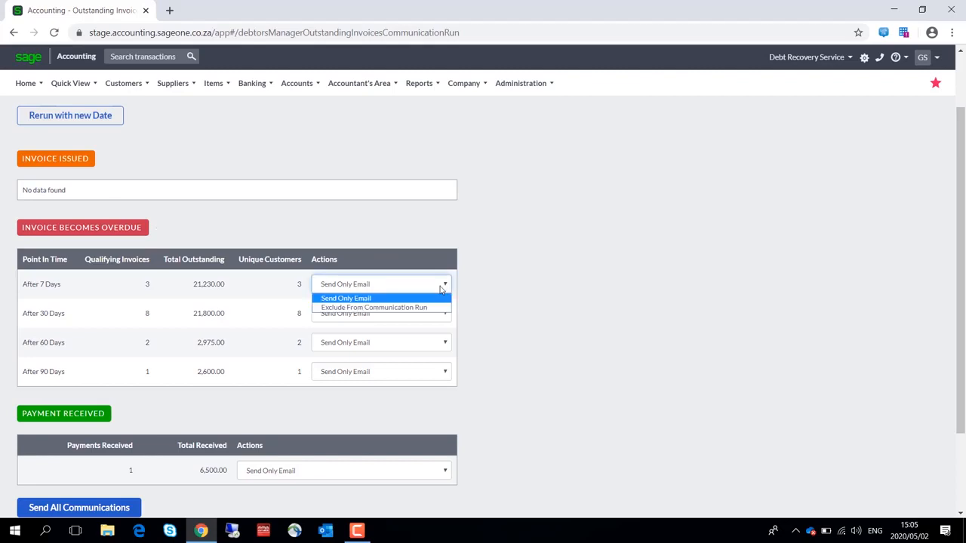
pyautogui.click(441, 287)
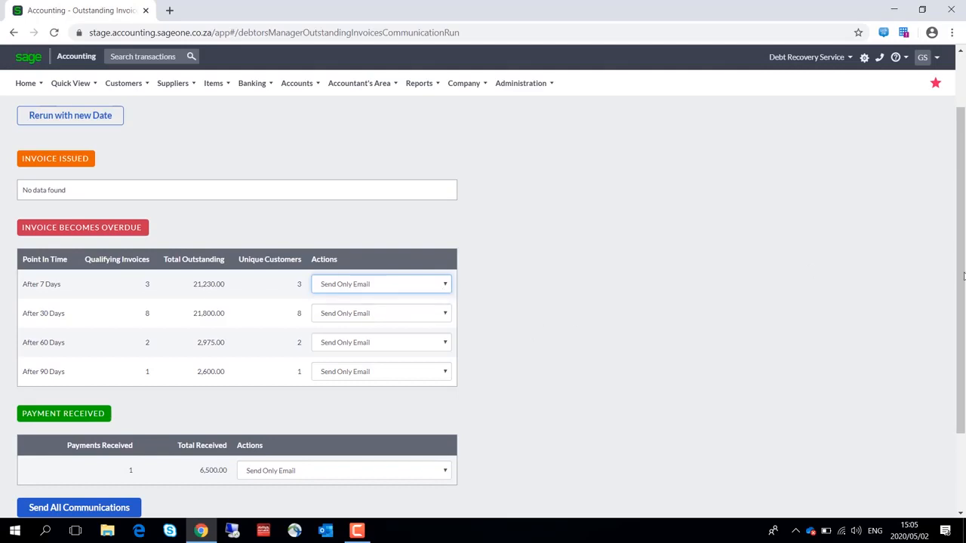
pyautogui.moveTo(964, 279); pyautogui.dragTo(951, 366)
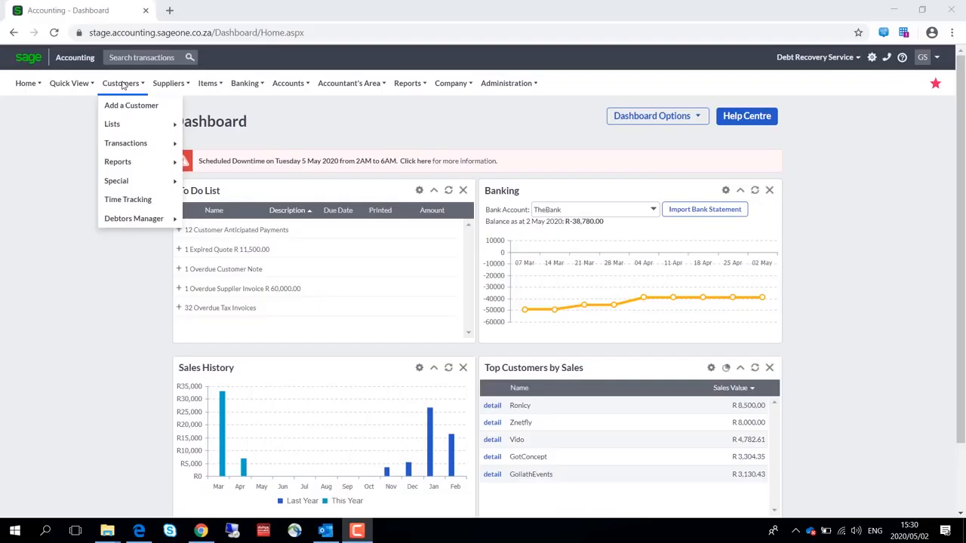
# Open the Invoices Manager and view the tax invoice history of the Fiolty invoice
pyautogui.moveTo(162, 219)
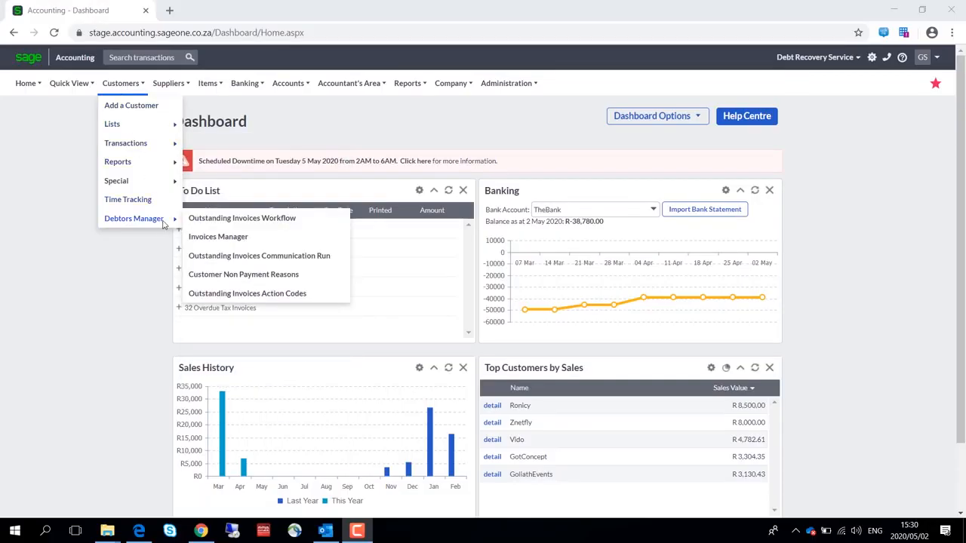
pyautogui.click(219, 237)
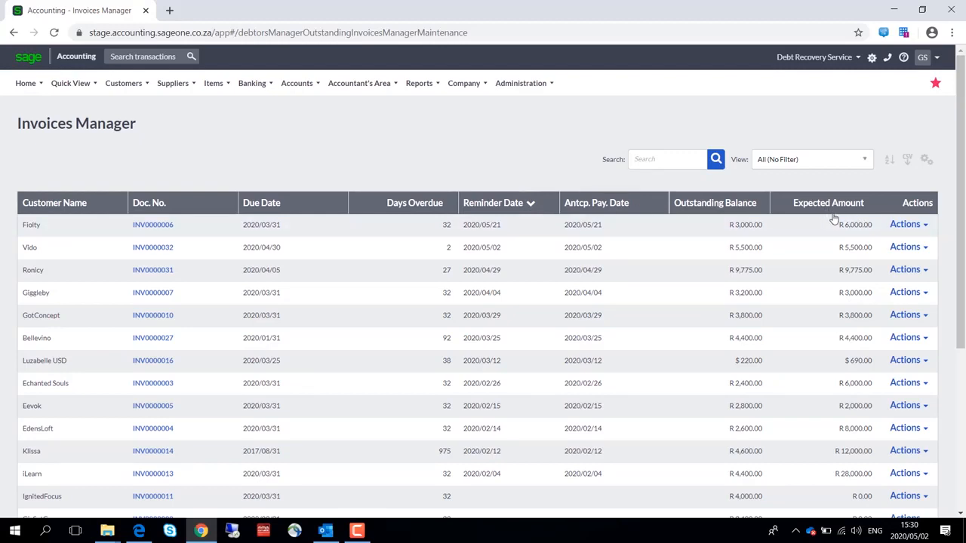
pyautogui.click(927, 228)
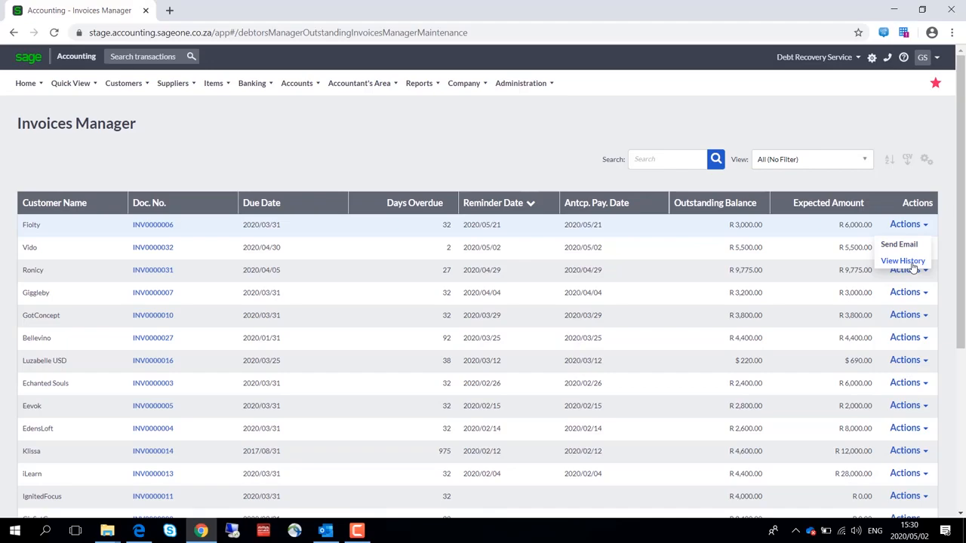
pyautogui.click(913, 262)
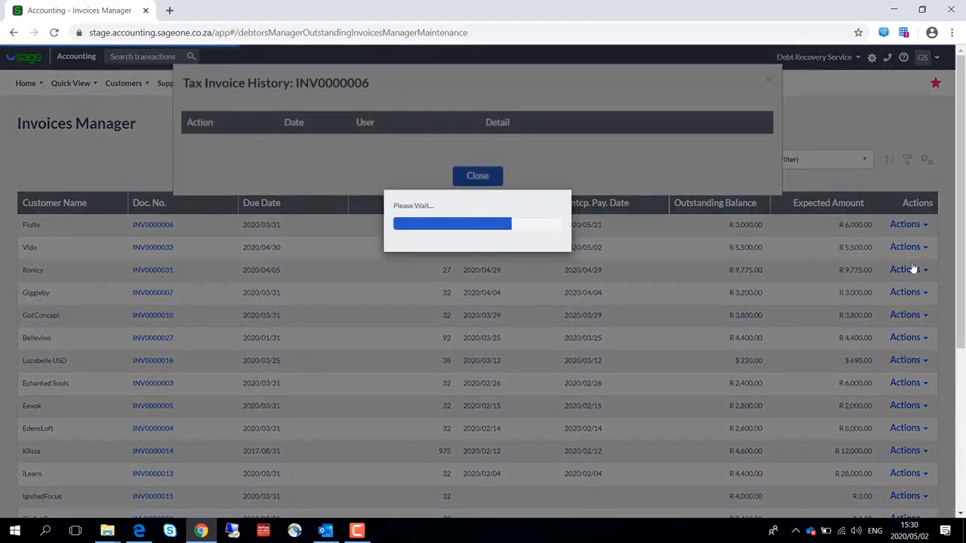